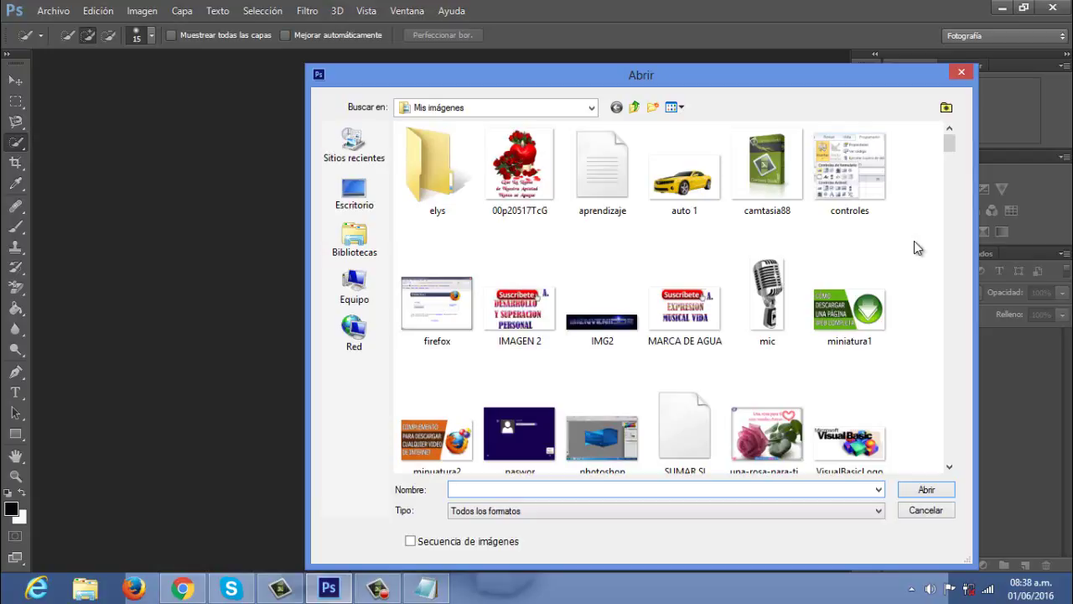
Close the Abrir (Open) dialog without opening any file
left_click(960, 73)
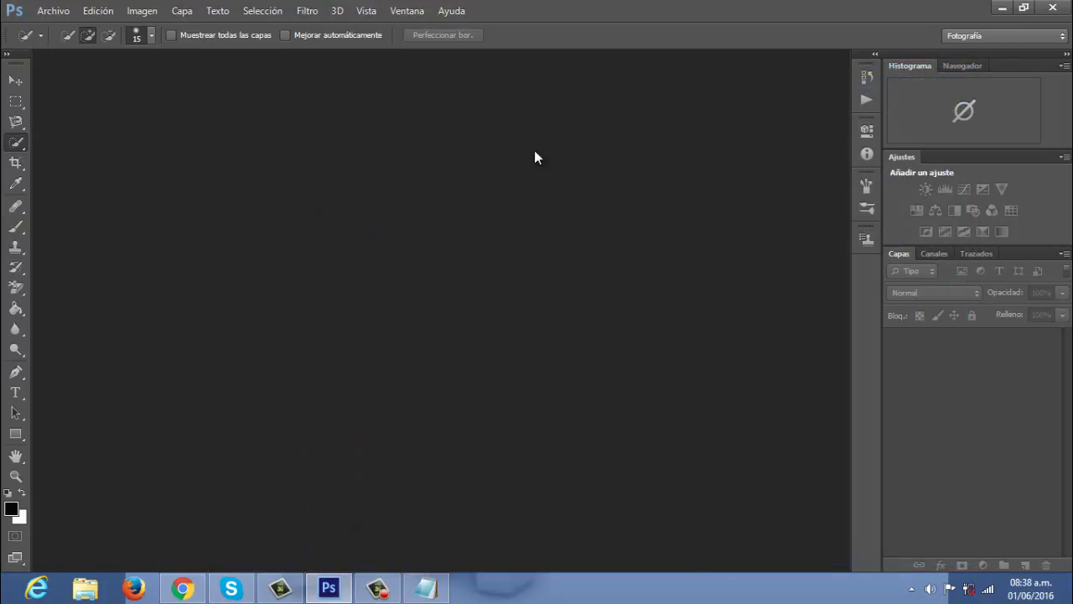
Open the bird photo ave.jpg from the Bibliotecas > Imágenes library
left_click(50, 10)
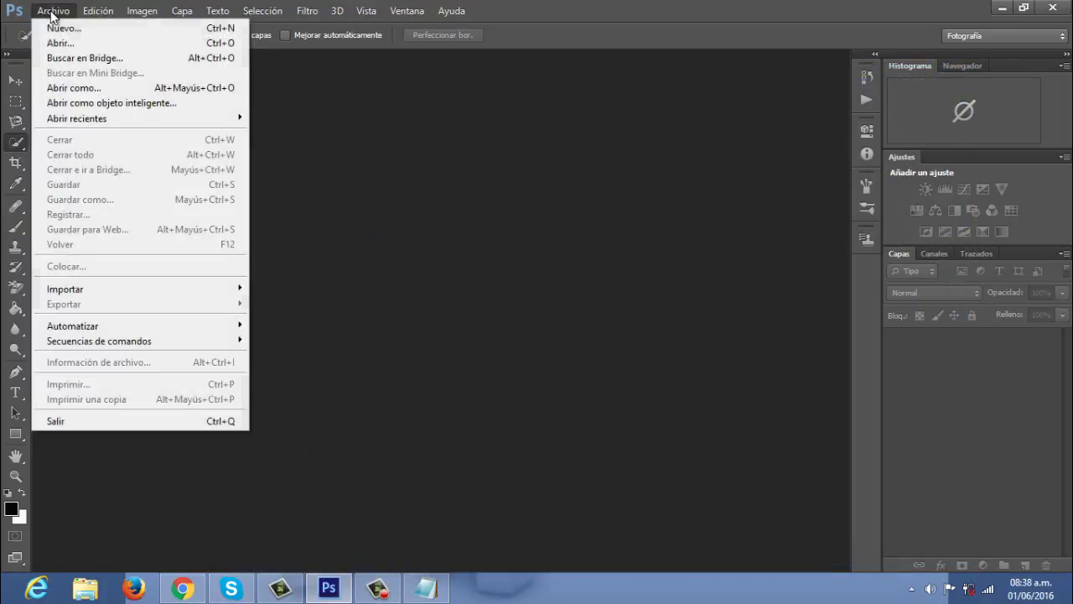
left_click(64, 43)
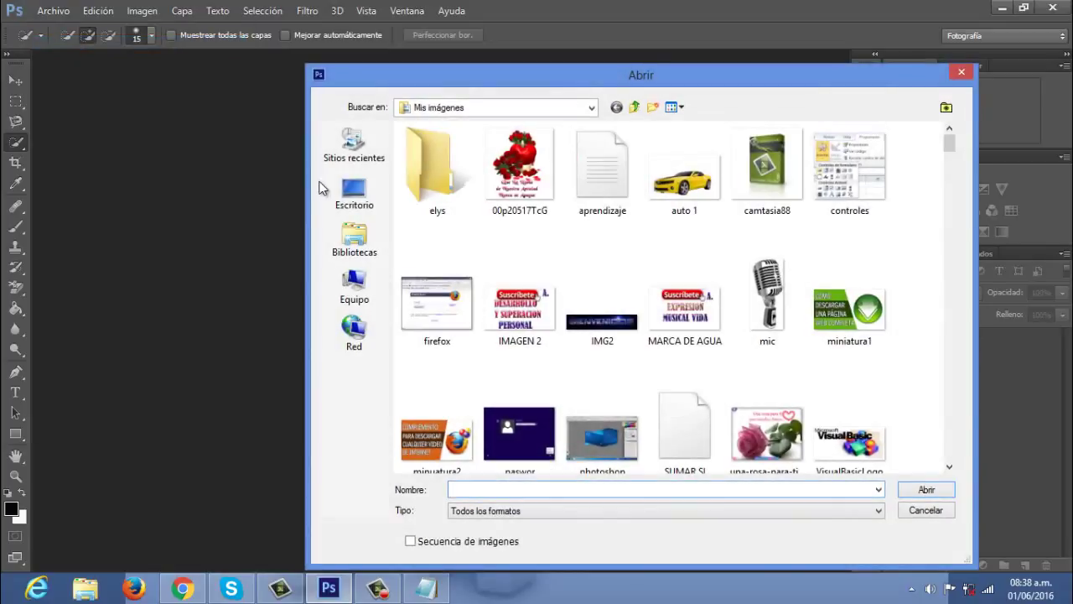
left_click(365, 258)
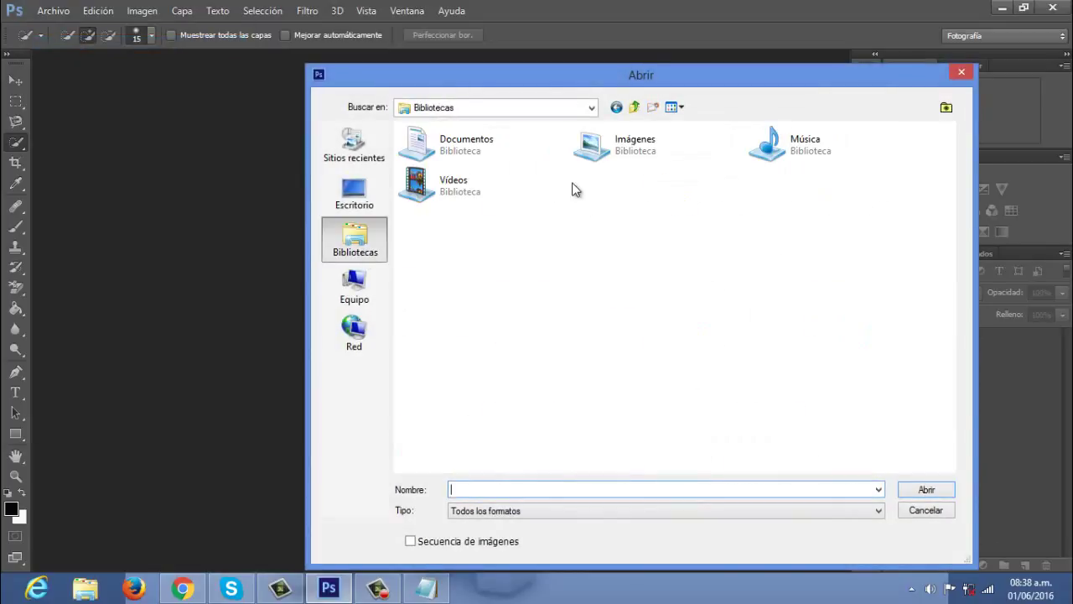
double_click(642, 146)
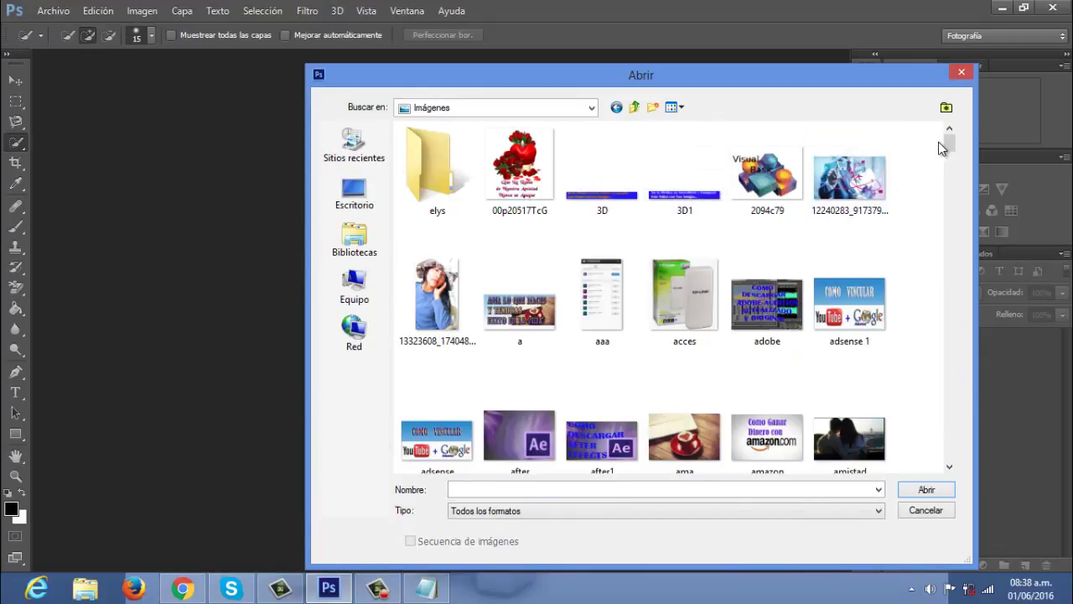
mouse_move(949, 144)
left_mouse_down()
mouse_move(954, 194)
mouse_move(953, 179)
left_mouse_up()
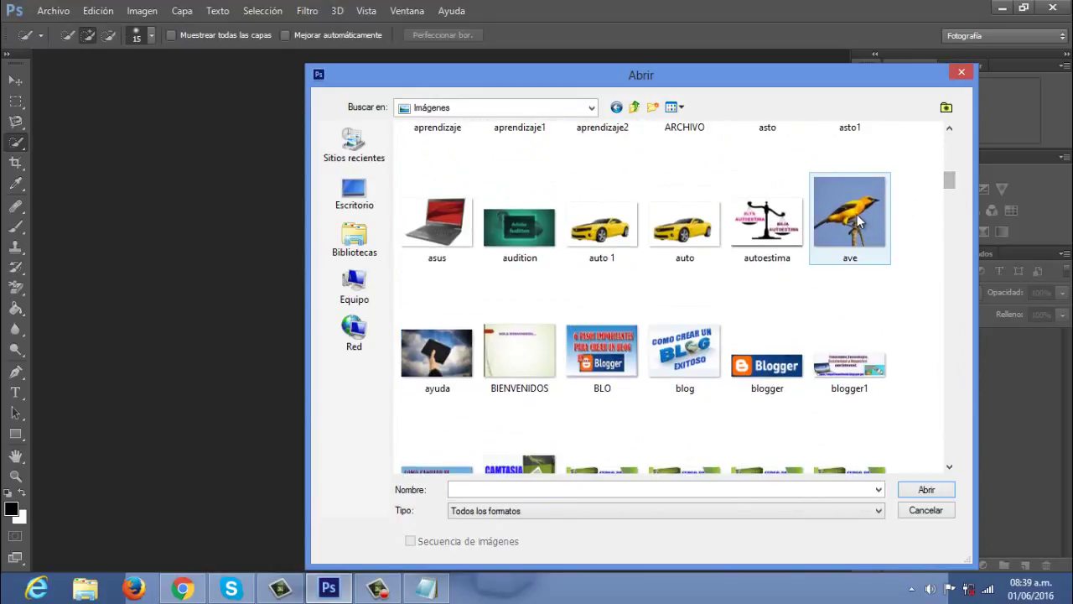
left_click(857, 216)
left_click(925, 491)
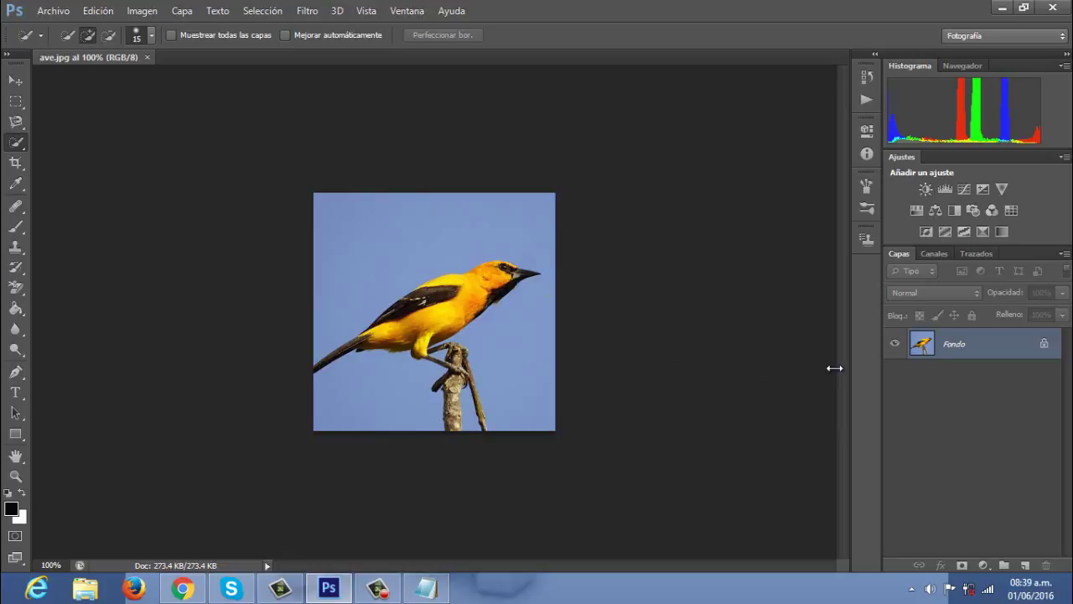
Duplicate the Fondo layer, creating Fondo copia above it
right_click(939, 345)
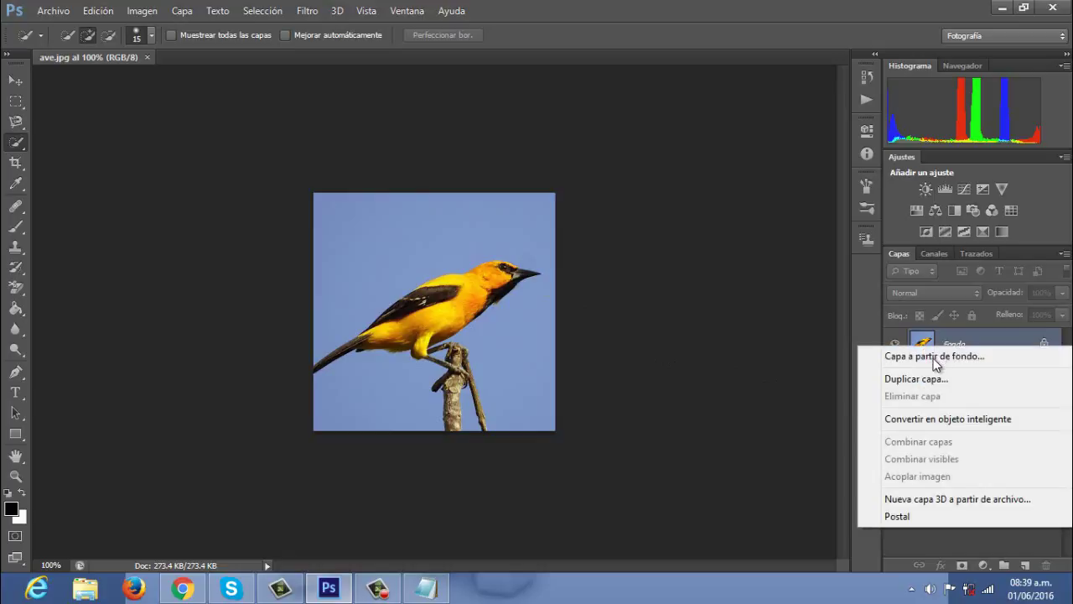
left_click(925, 378)
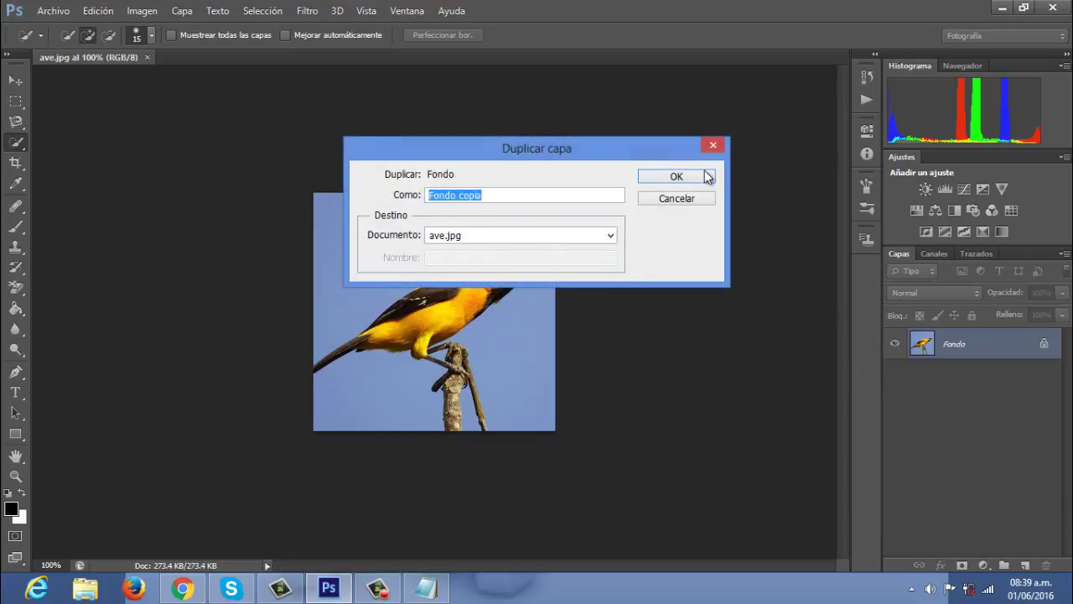
left_click(692, 175)
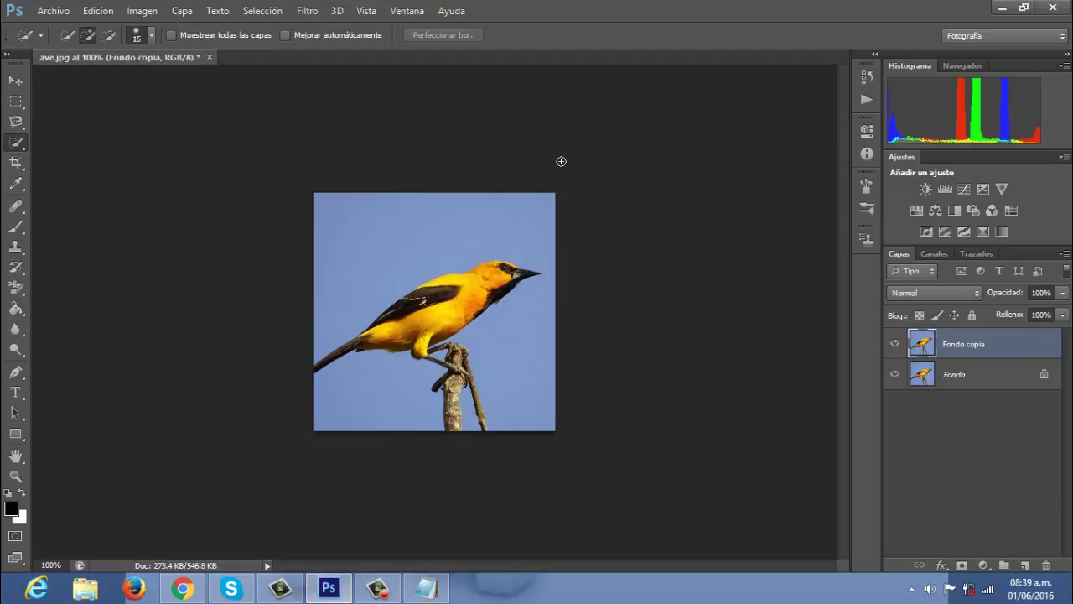
Quick-select the yellow bird from wing to head, plus the branch below it
left_click(17, 145)
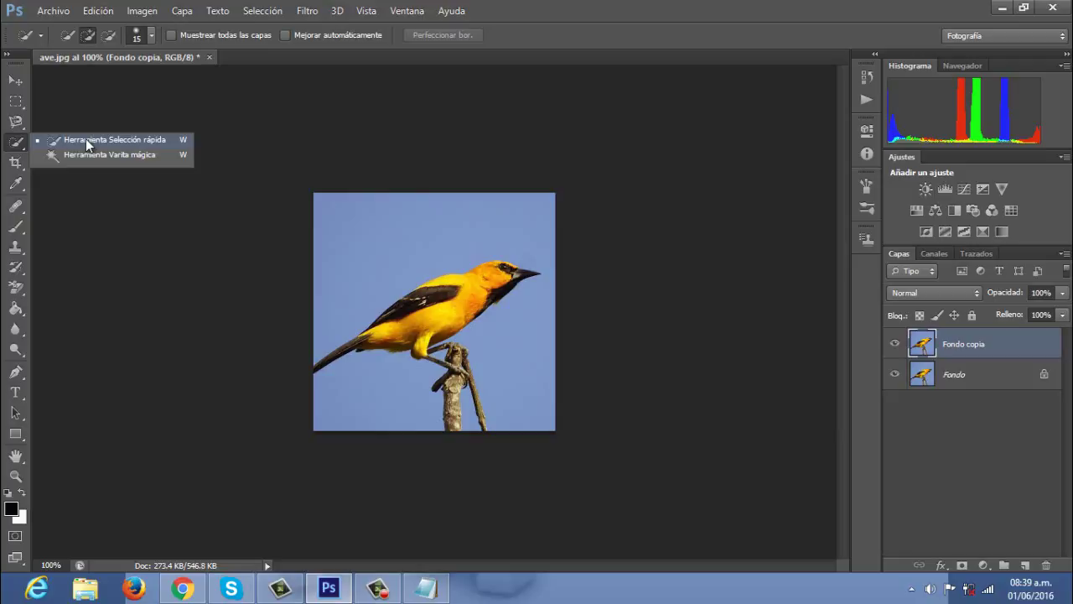
left_click(86, 142)
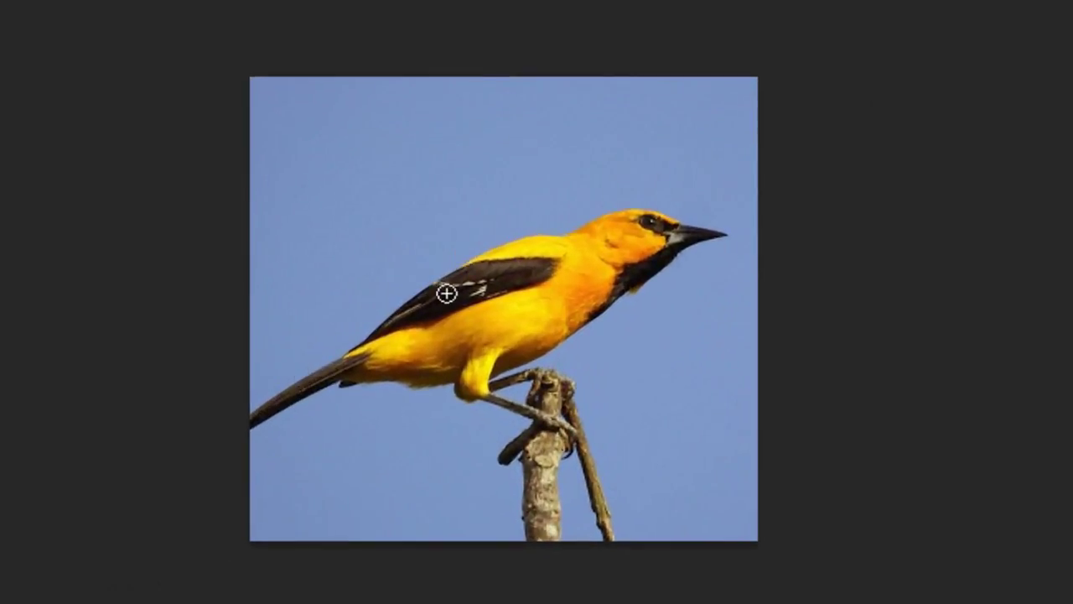
mouse_move(445, 293)
left_mouse_down()
mouse_move(644, 239)
mouse_move(527, 307)
left_mouse_up()
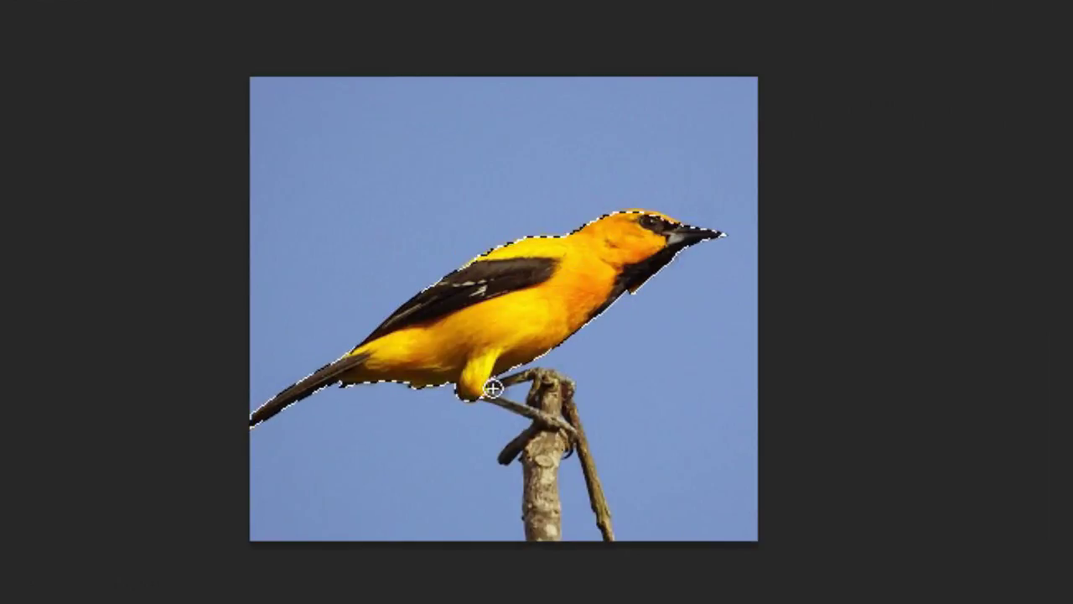
mouse_move(514, 394)
left_mouse_down()
mouse_move(542, 417)
mouse_move(550, 530)
left_mouse_up()
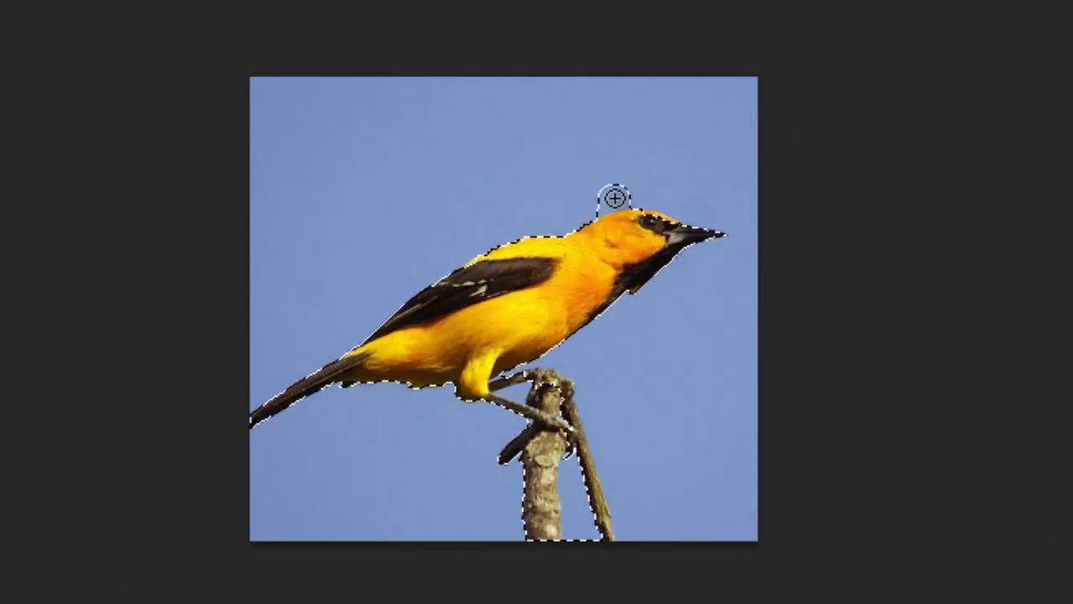
left_click(615, 199)
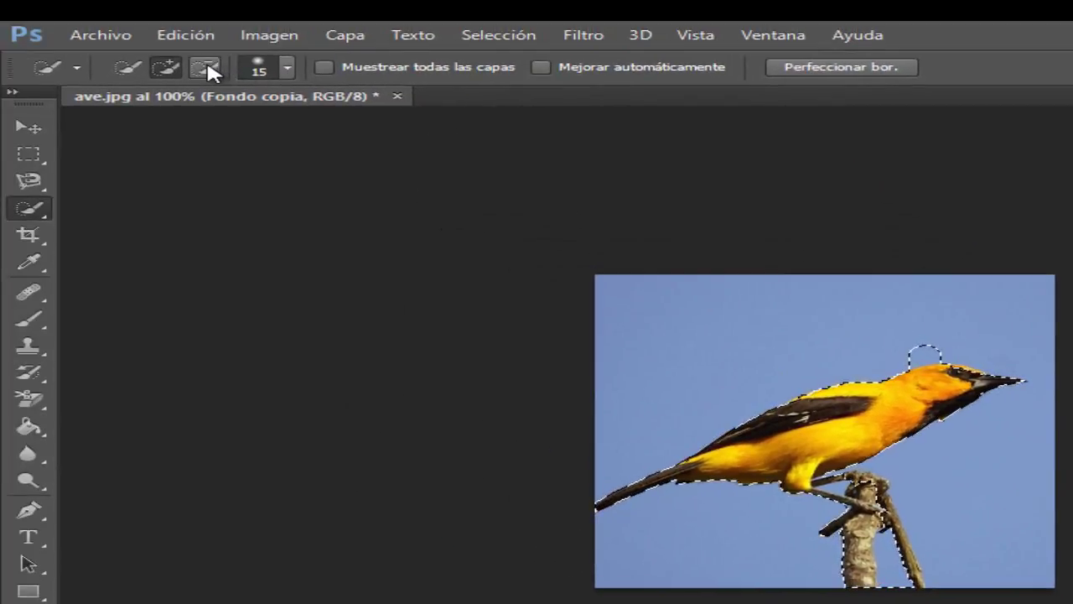
Subtract the stray selection bulge above the bird's head
left_click(207, 67)
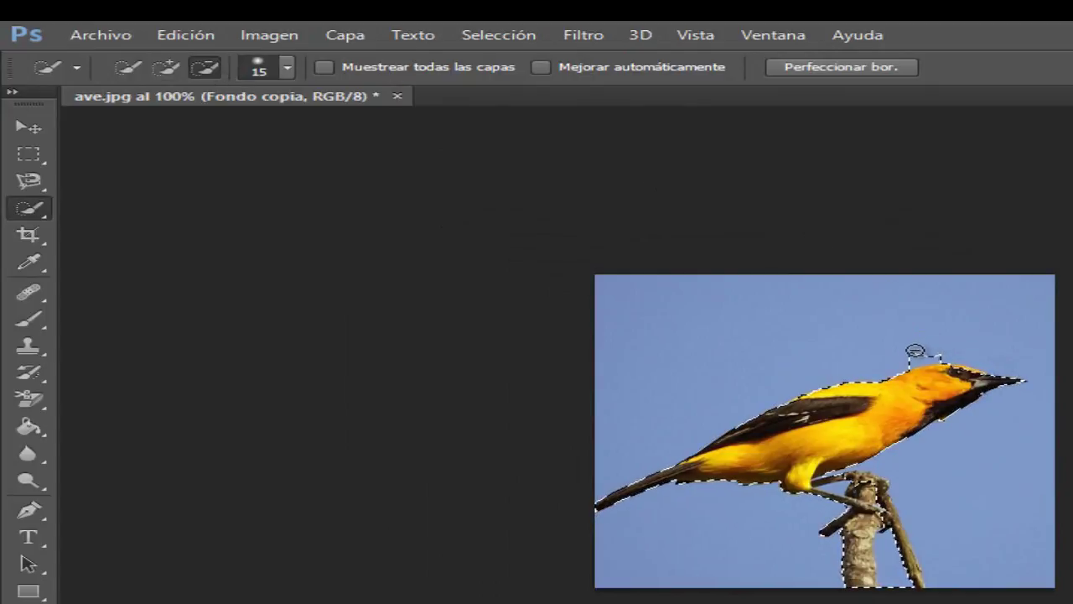
left_click(914, 354)
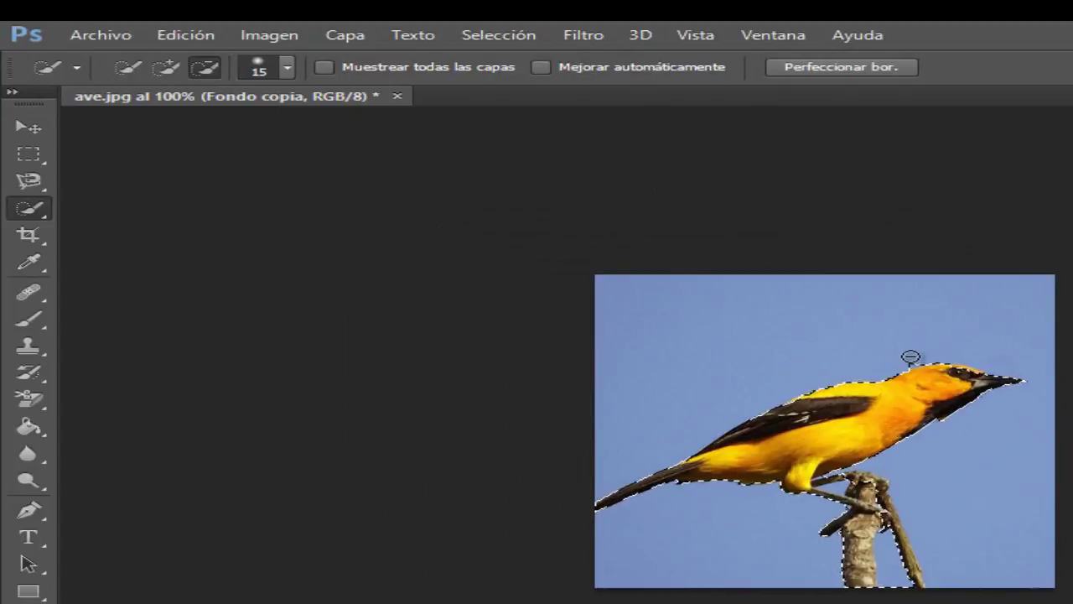
left_click(912, 359)
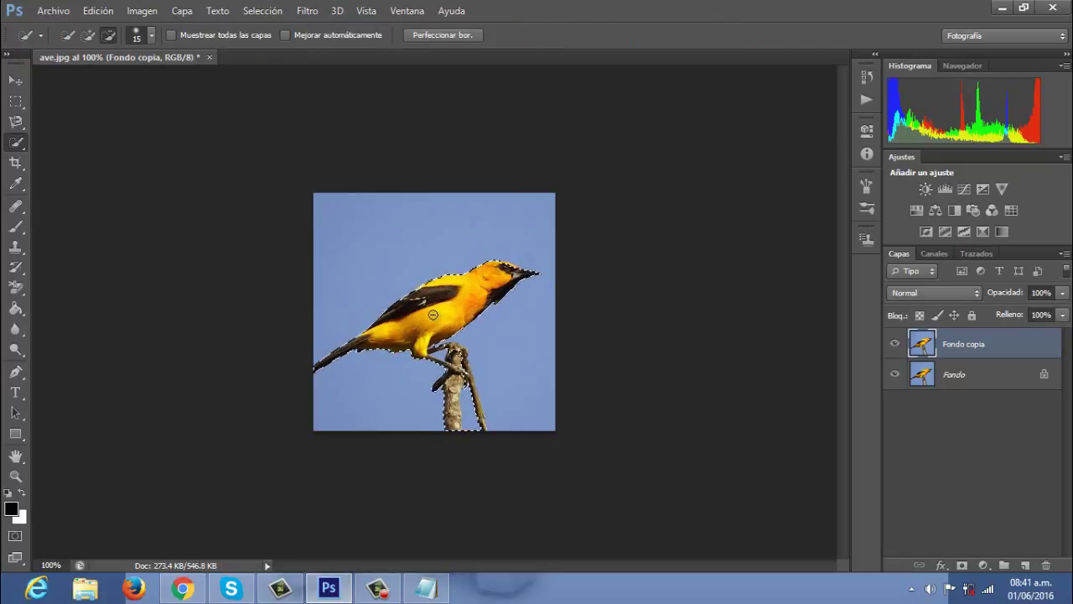
Refine Edge with output to New Layer with Layer Mask, creating Fondo copia 2
left_click(446, 36)
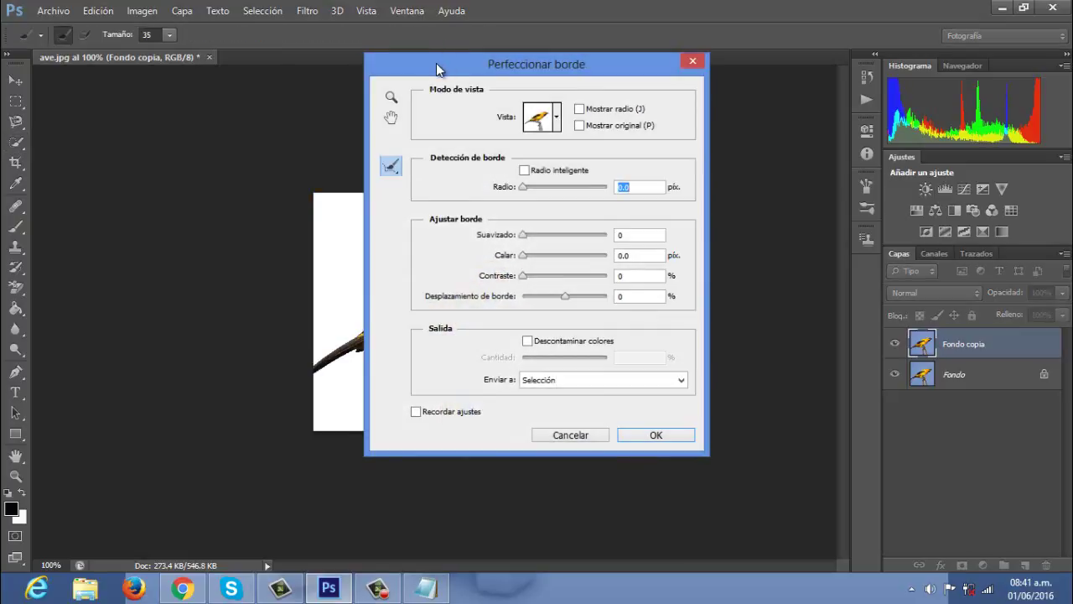
left_click_drag(437, 68, 496, 18)
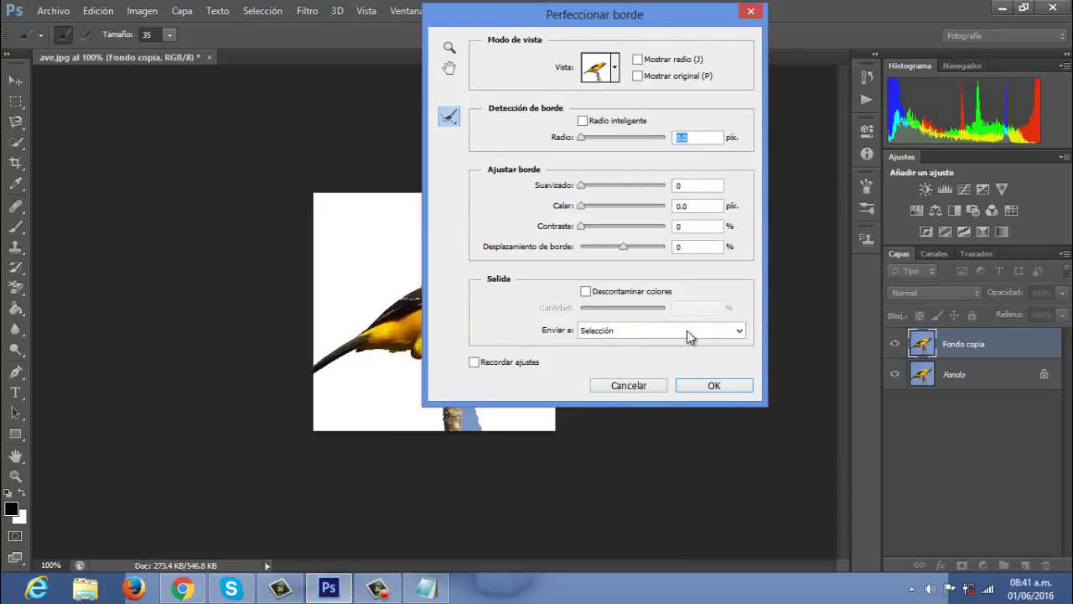
left_click(731, 334)
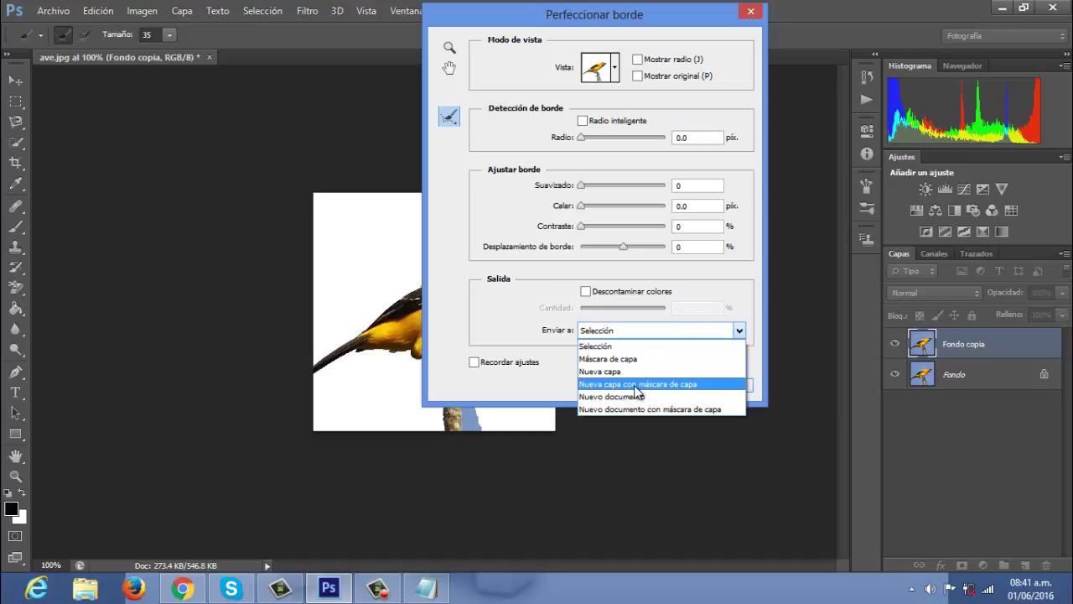
left_click(635, 386)
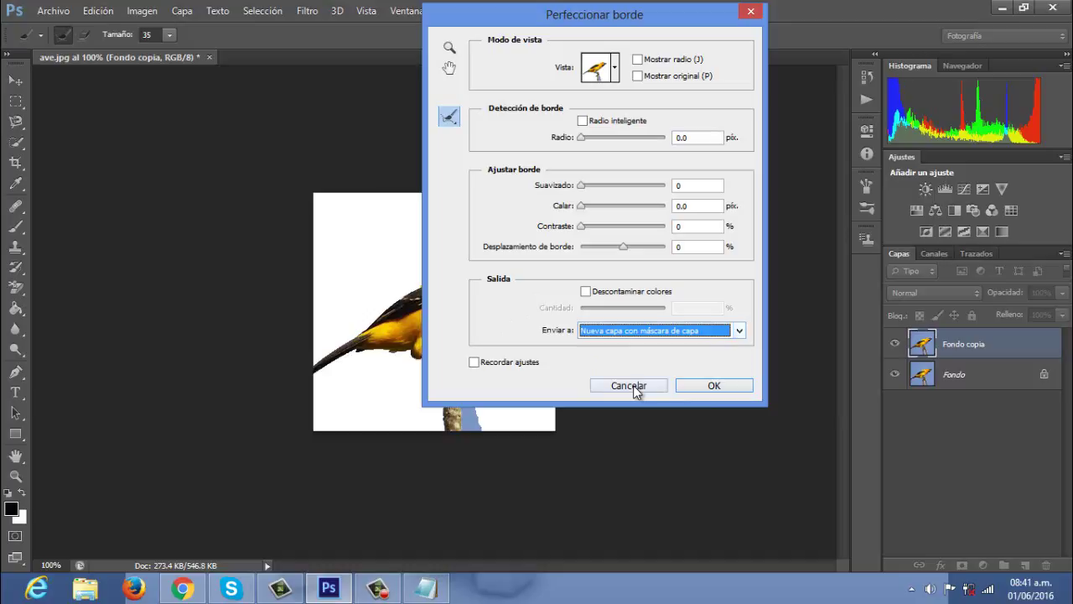
left_click(700, 388)
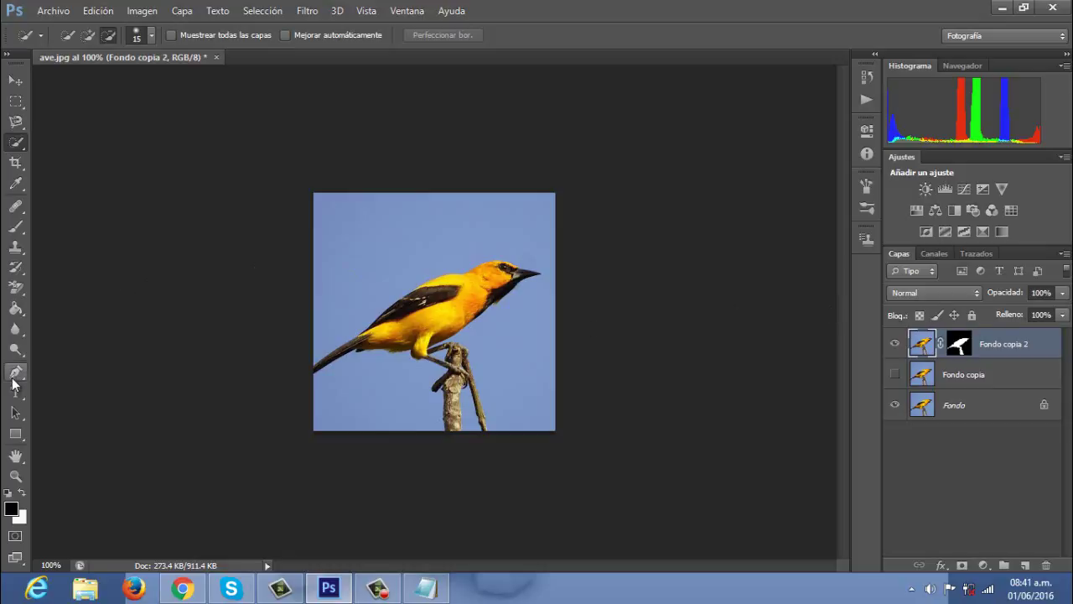
Type 'gorrion' in Bernard MT Condensed 60 pt above the bird, nudged slightly down
left_click(15, 393)
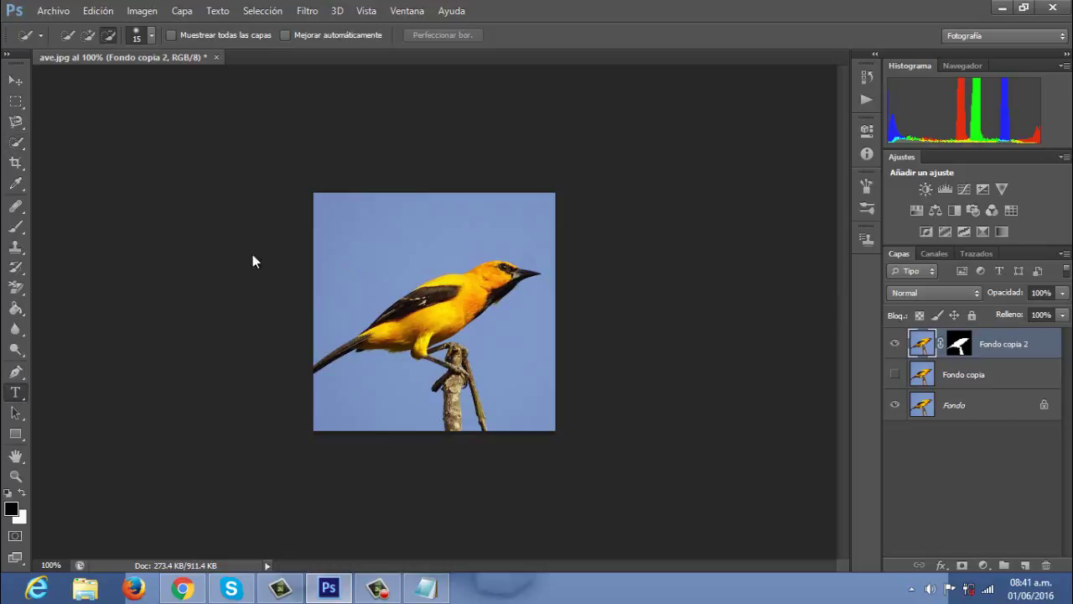
left_click(354, 238)
type("gor")
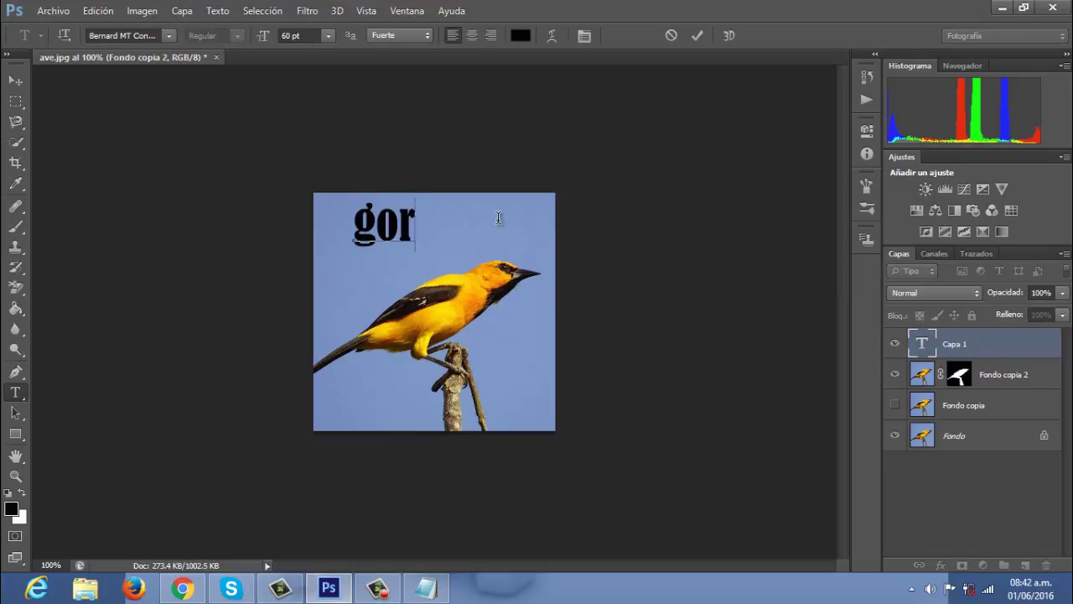
type("rrion")
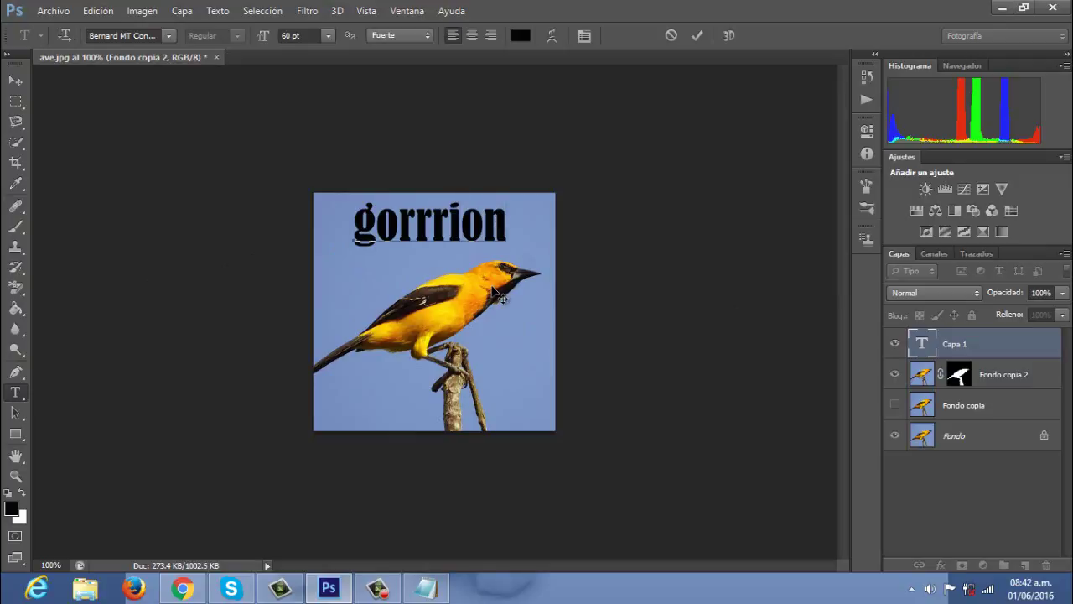
mouse_move(493, 280)
left_mouse_down()
mouse_move(487, 306)
mouse_move(489, 261)
left_mouse_up()
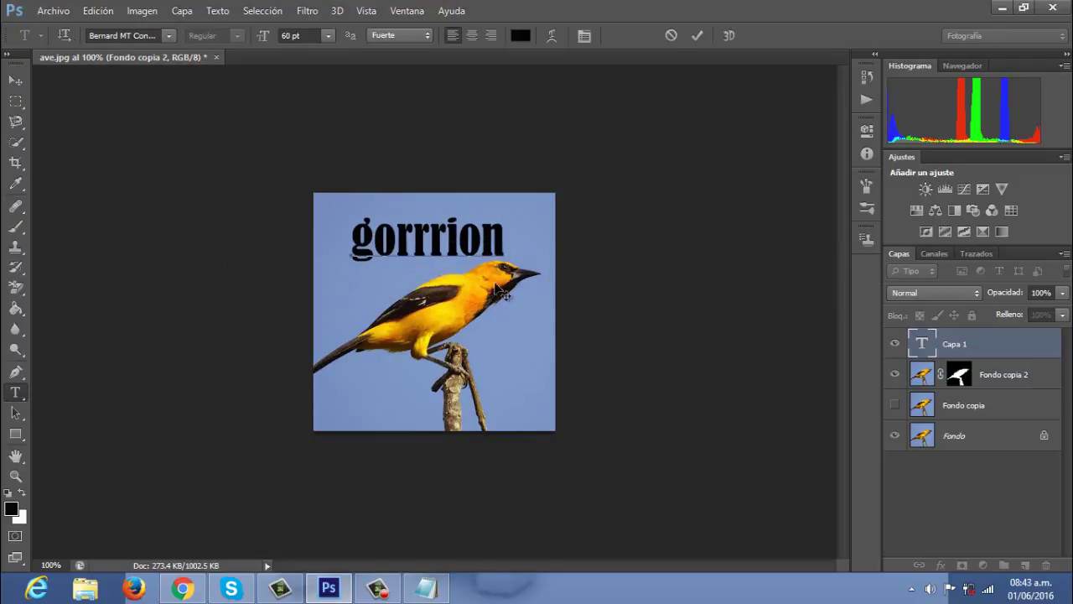
Commit the gorrion text and move its layer below Fondo copia 2
left_click(923, 342)
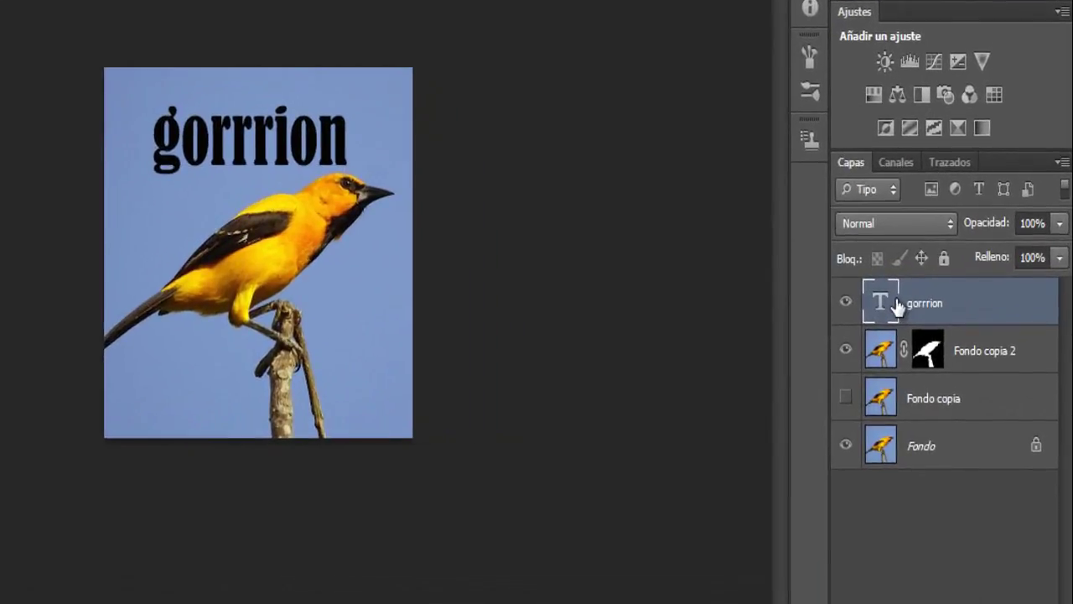
left_click_drag(897, 307, 896, 372)
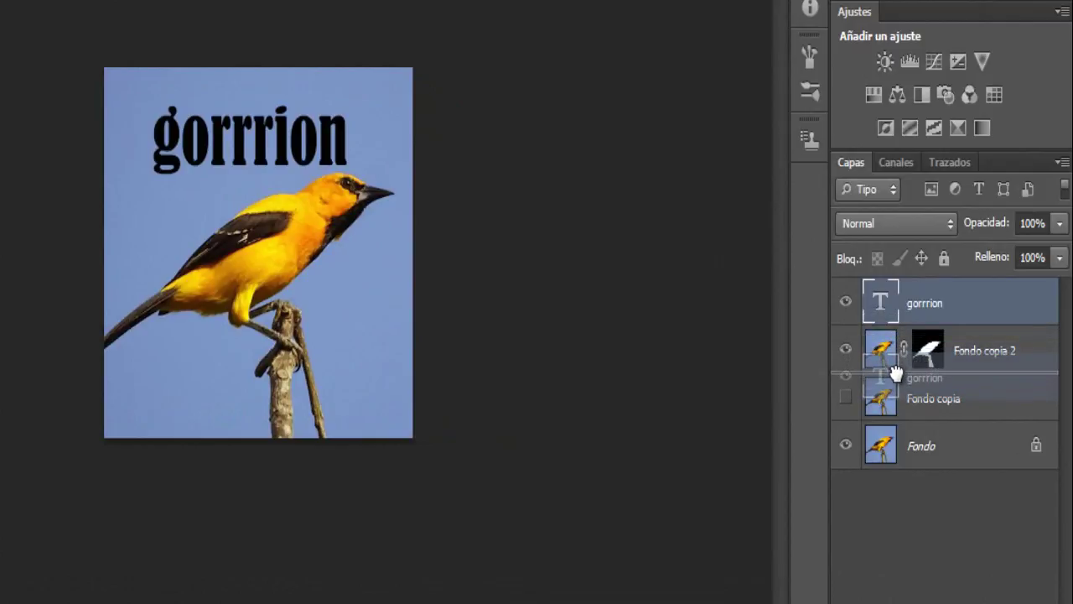
left_click_drag(906, 416, 909, 428)
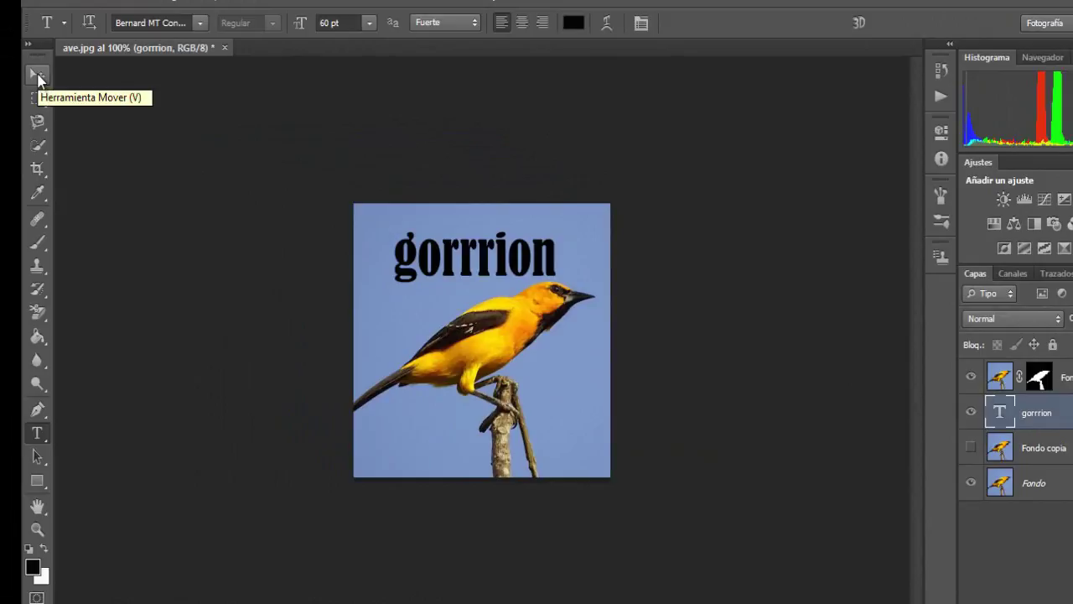
With the Move tool, lower the gorrion text until the bird overlaps it
left_click(37, 75)
left_click_drag(423, 167, 417, 170)
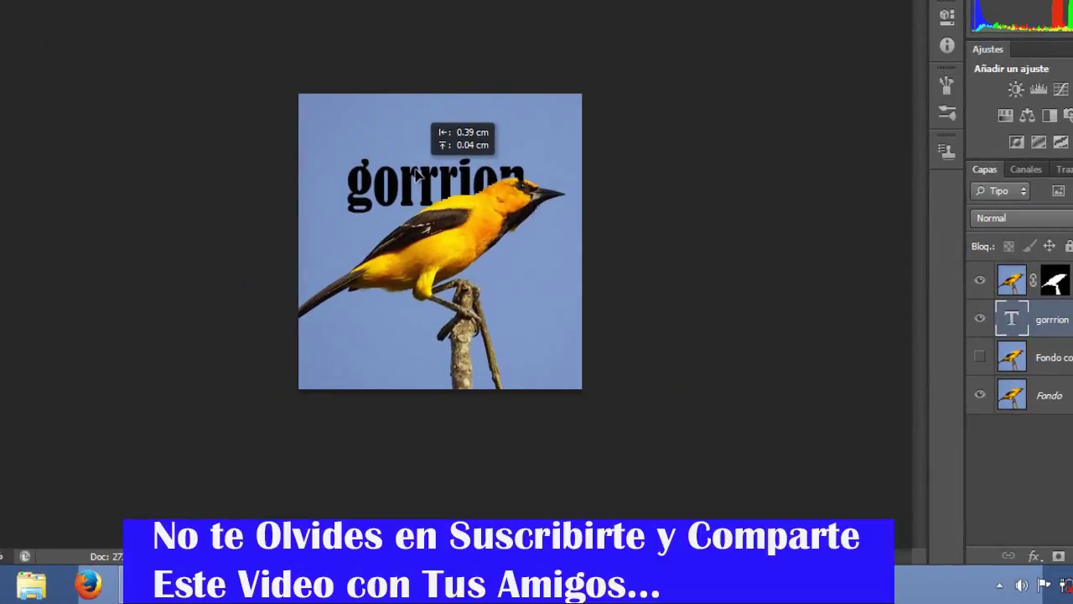
mouse_move(416, 170)
left_mouse_down()
mouse_move(414, 258)
mouse_move(421, 172)
left_mouse_up()
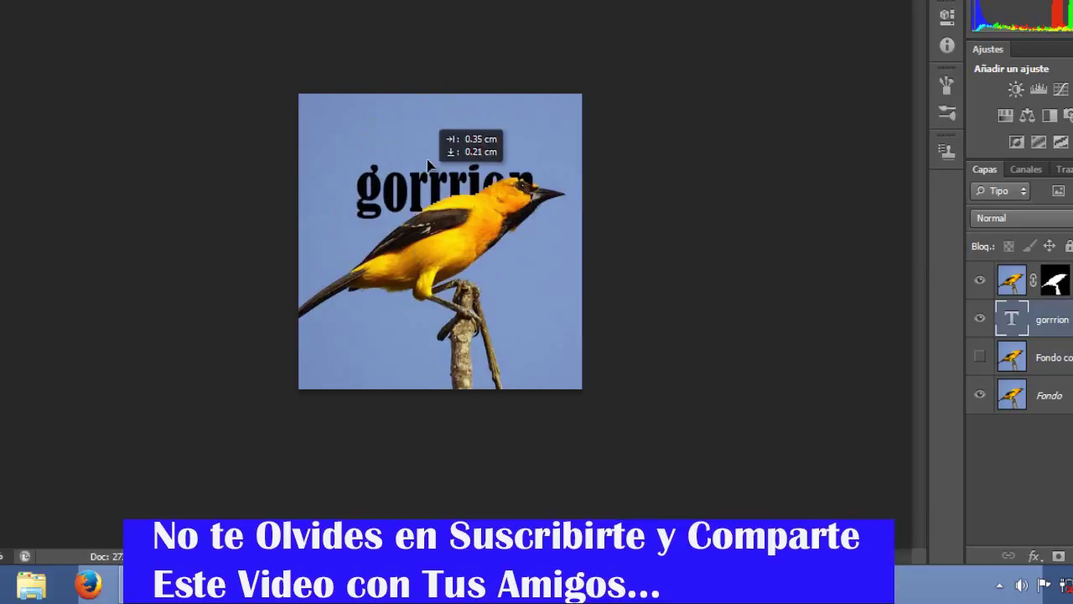